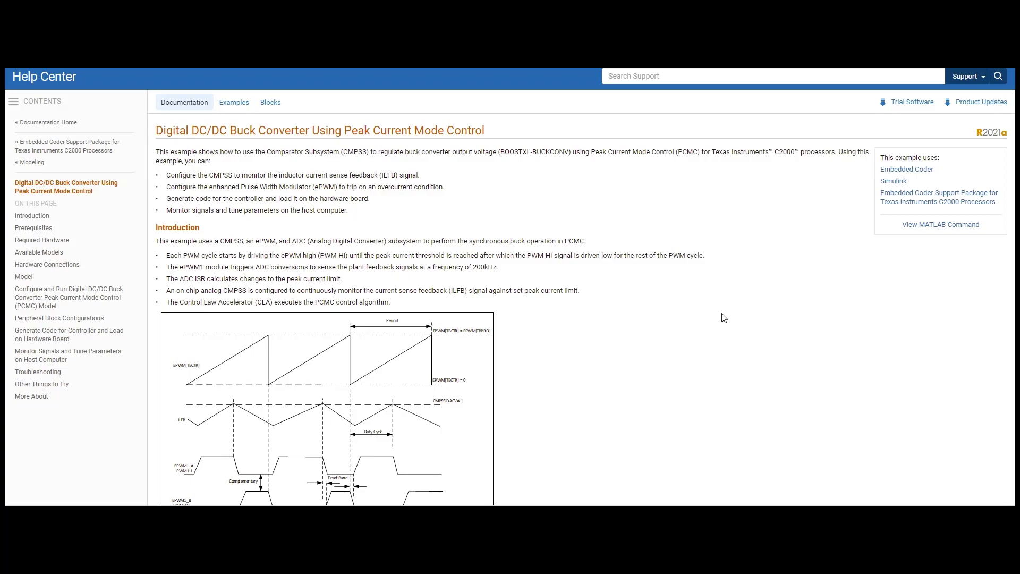
Step: Read the buck converter example's documentation from the introduction through prerequisites, required hardware, hardware connections and the two Simulink models
{"action": "scroll", "coordinate": [724, 318], "scroll_direction": "down", "scroll_amount": 4}
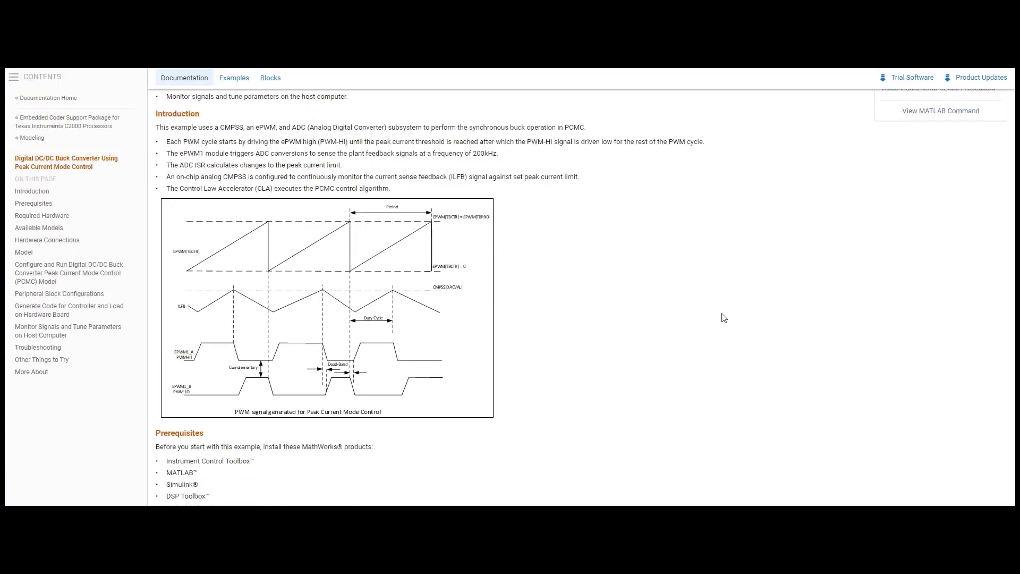
{"action": "scroll", "coordinate": [724, 318], "scroll_direction": "down", "scroll_amount": 1}
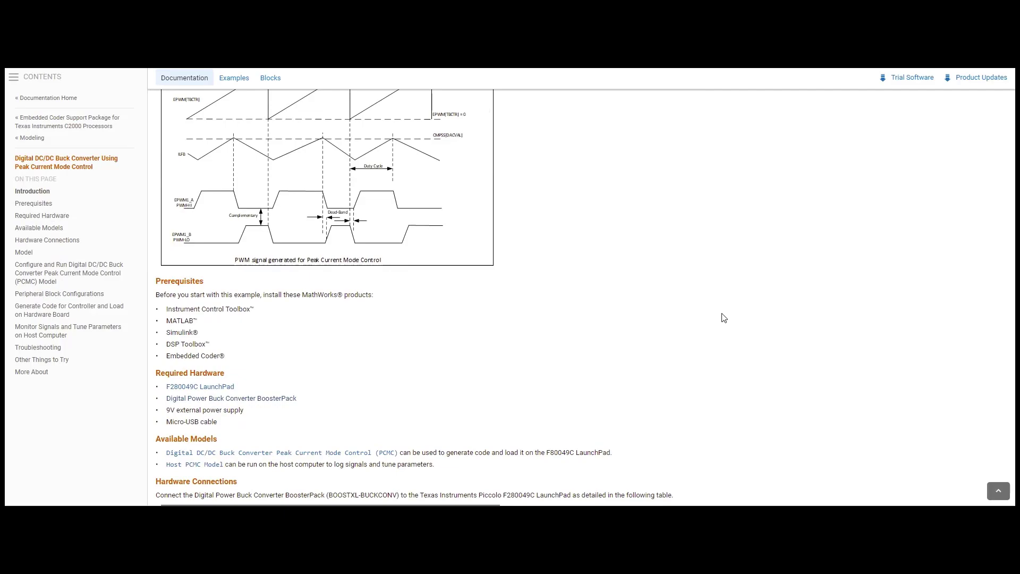
{"action": "scroll", "coordinate": [724, 318], "scroll_direction": "down", "scroll_amount": 1}
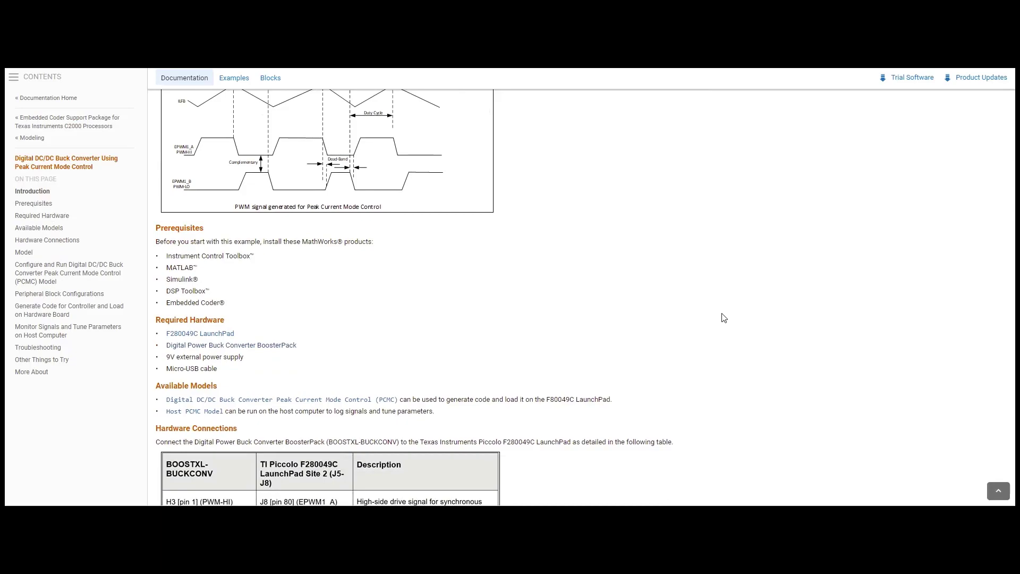
{"action": "scroll", "coordinate": [724, 317], "scroll_direction": "down", "scroll_amount": 4}
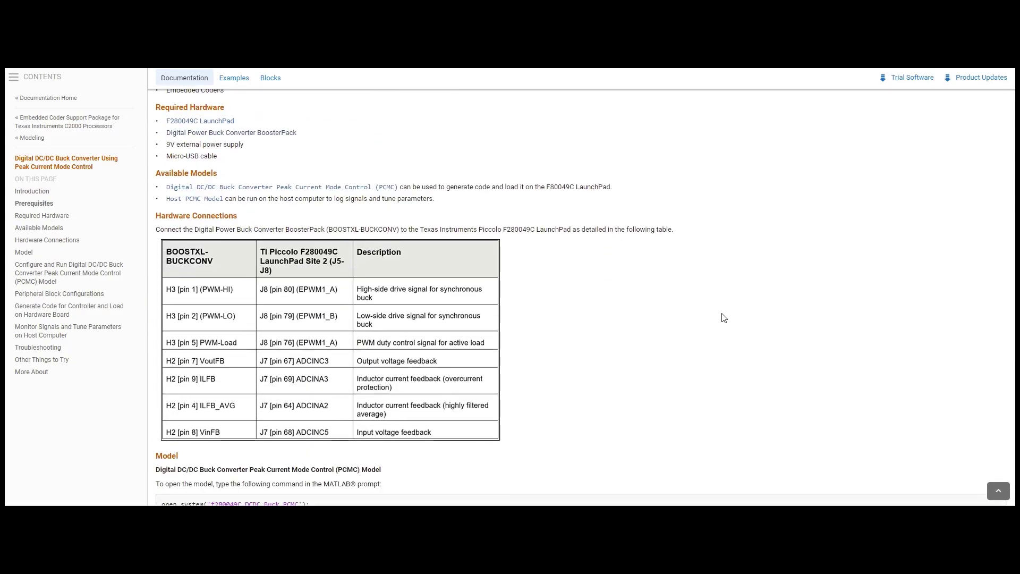
{"action": "scroll", "coordinate": [724, 318], "scroll_direction": "down", "scroll_amount": 4}
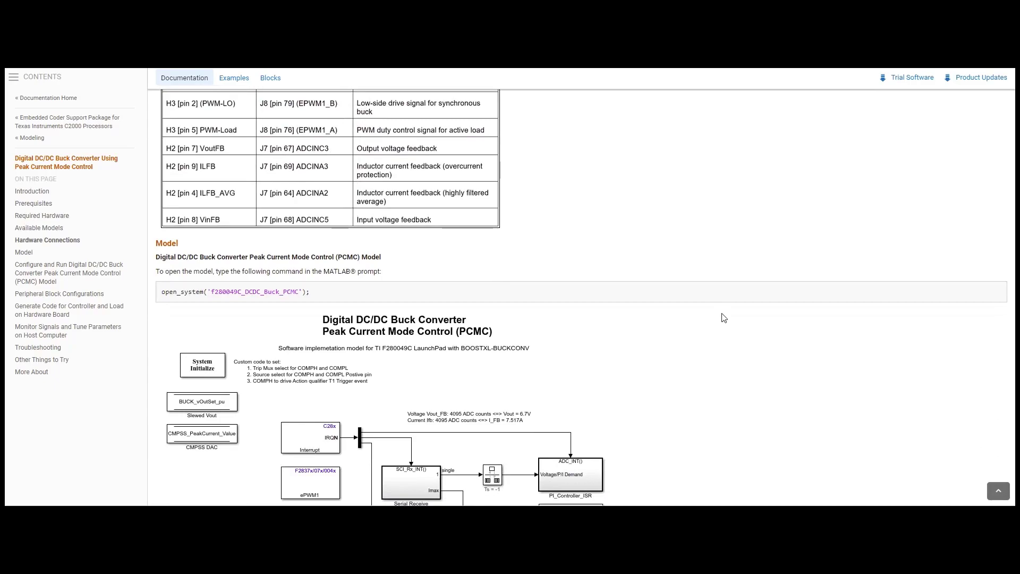
{"action": "scroll", "coordinate": [724, 318], "scroll_direction": "down", "scroll_amount": 1}
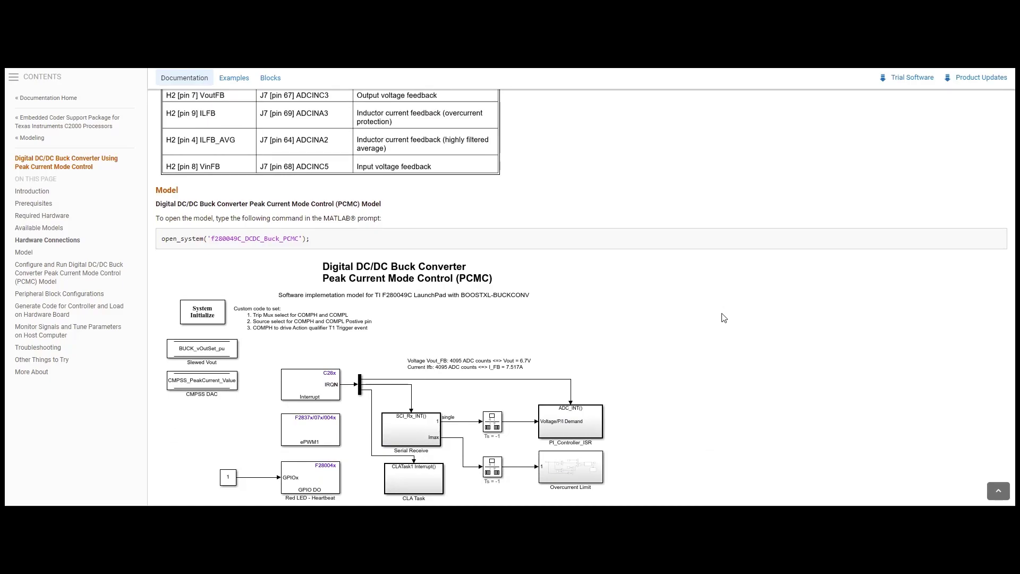
{"action": "scroll", "coordinate": [724, 318], "scroll_direction": "down", "scroll_amount": 4}
{"action": "scroll", "coordinate": [724, 318], "scroll_direction": "down", "scroll_amount": 2}
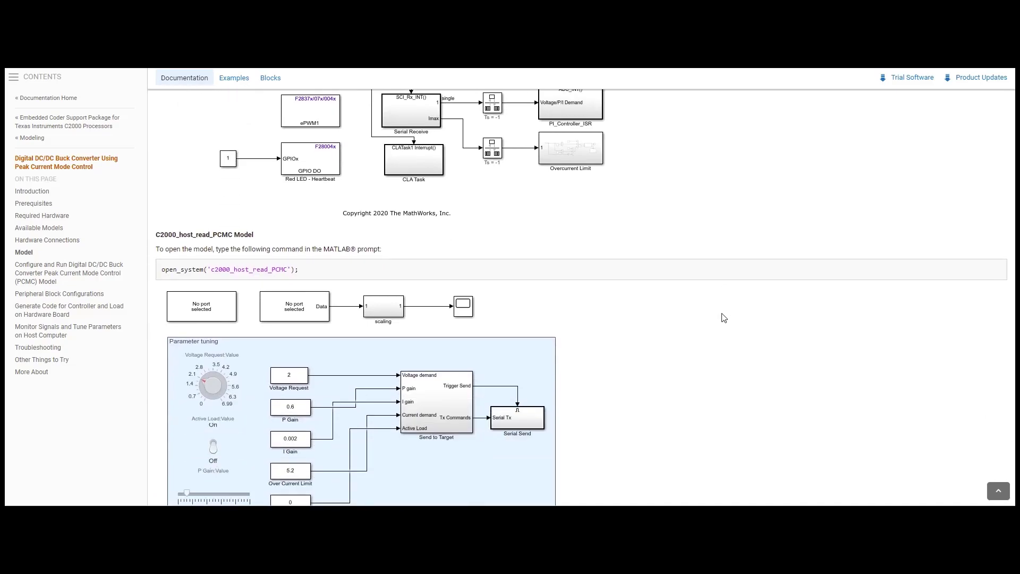
{"action": "scroll", "coordinate": [724, 318], "scroll_direction": "down", "scroll_amount": 1}
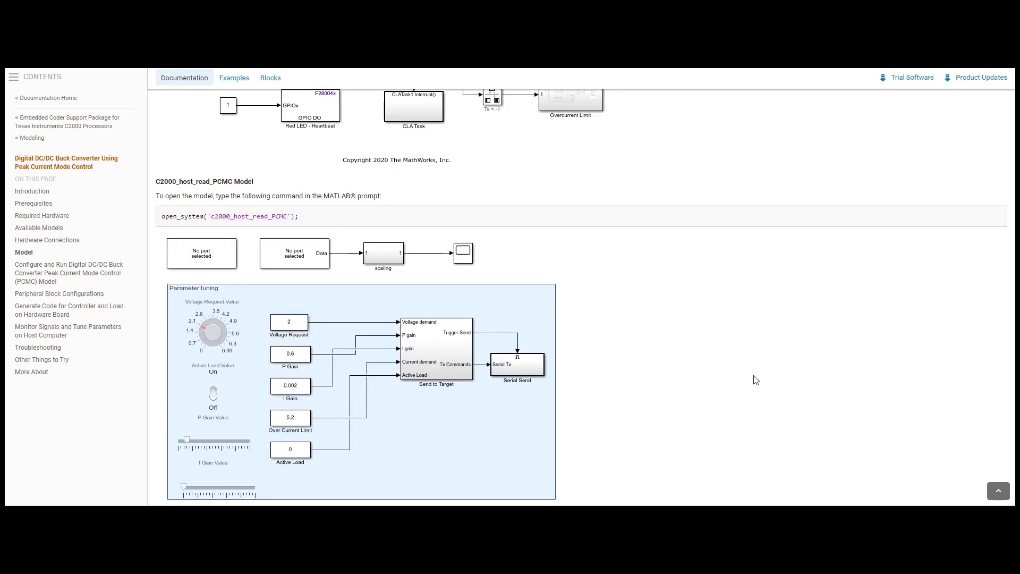
{"action": "scroll", "coordinate": [764, 253], "scroll_direction": "down", "scroll_amount": 1}
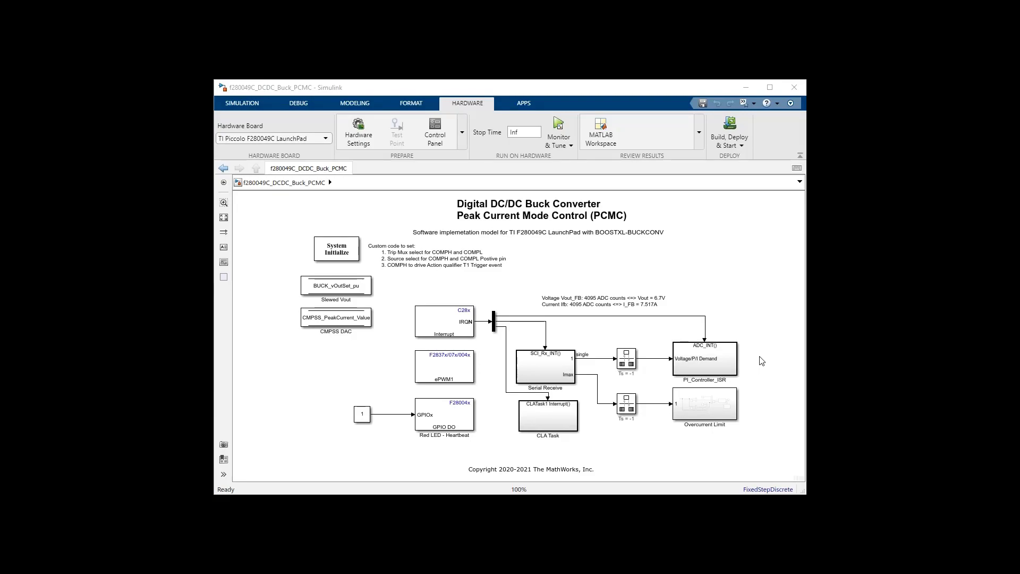
Step: Switch to the f280049C_DCDC_Buck_PCMC model in Simulink and point out its ePWM1 and C28x Hardware Interrupt blocks
{"action": "left_click", "coordinate": [436, 379]}
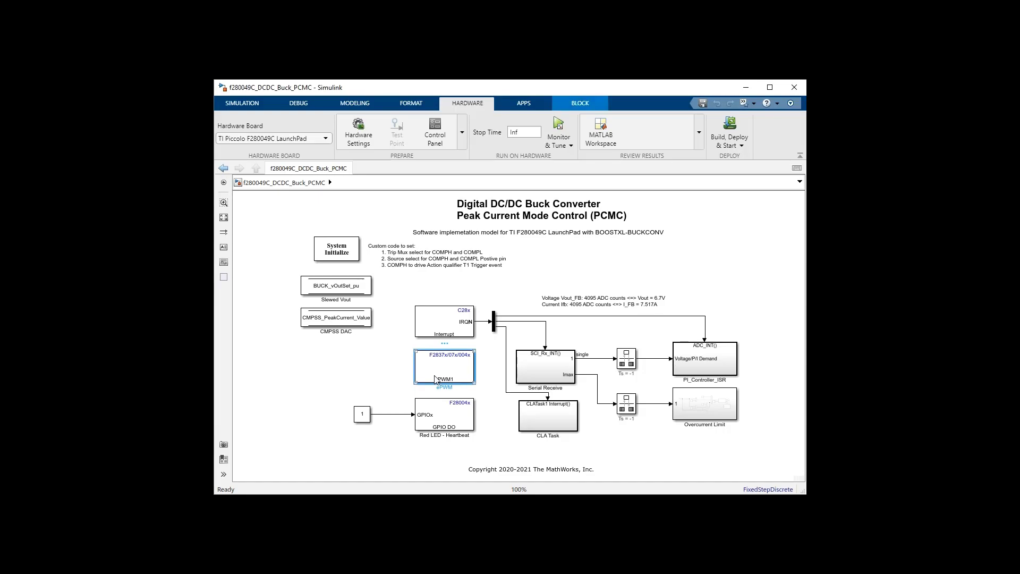
{"action": "left_click", "coordinate": [457, 393]}
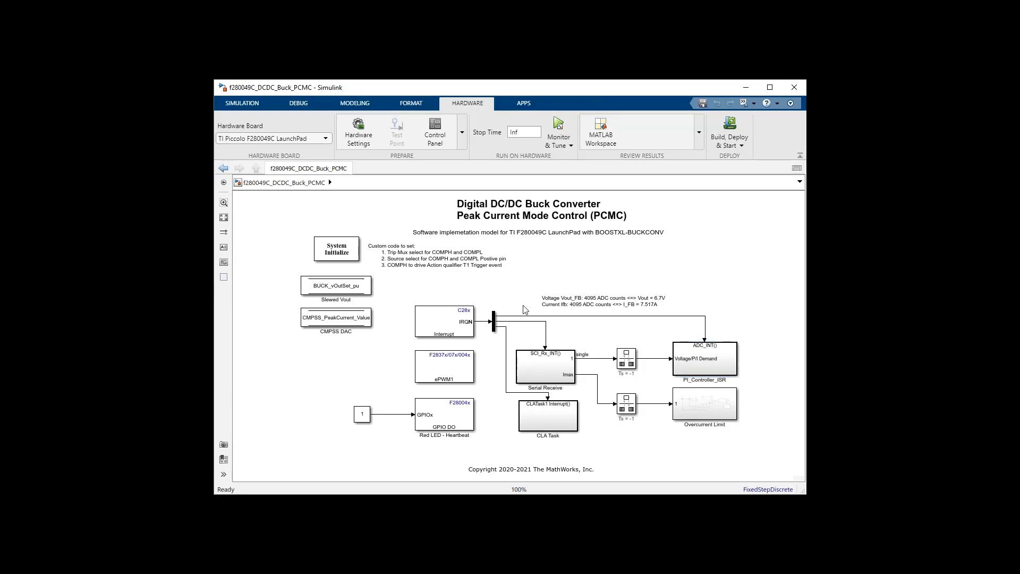
{"action": "left_click", "coordinate": [448, 327]}
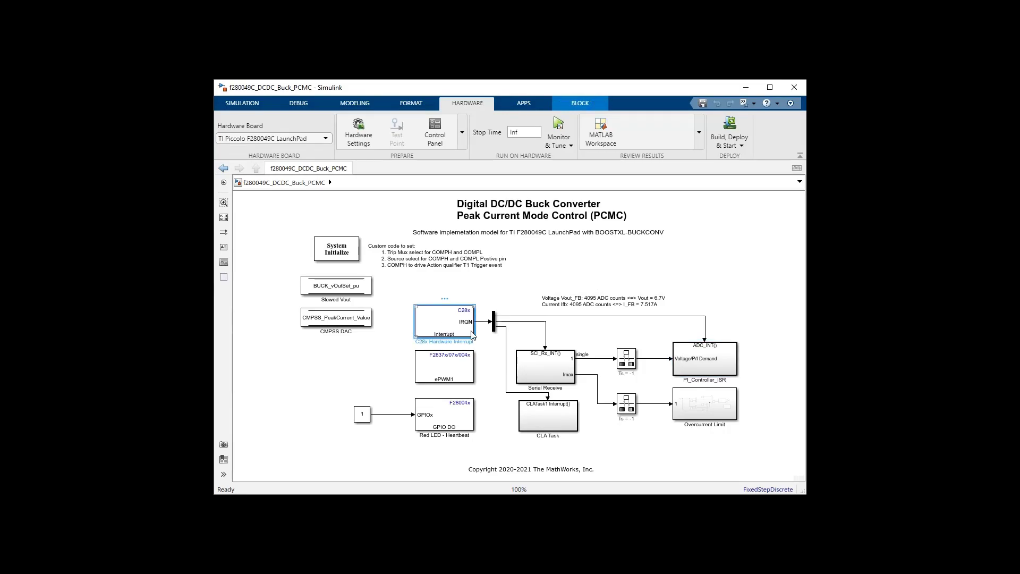
Step: Open the PI_Controller_ISR subsystem and examine its Function-Call Subsystem and Serial Send1 blocks
{"action": "double_click", "coordinate": [703, 363]}
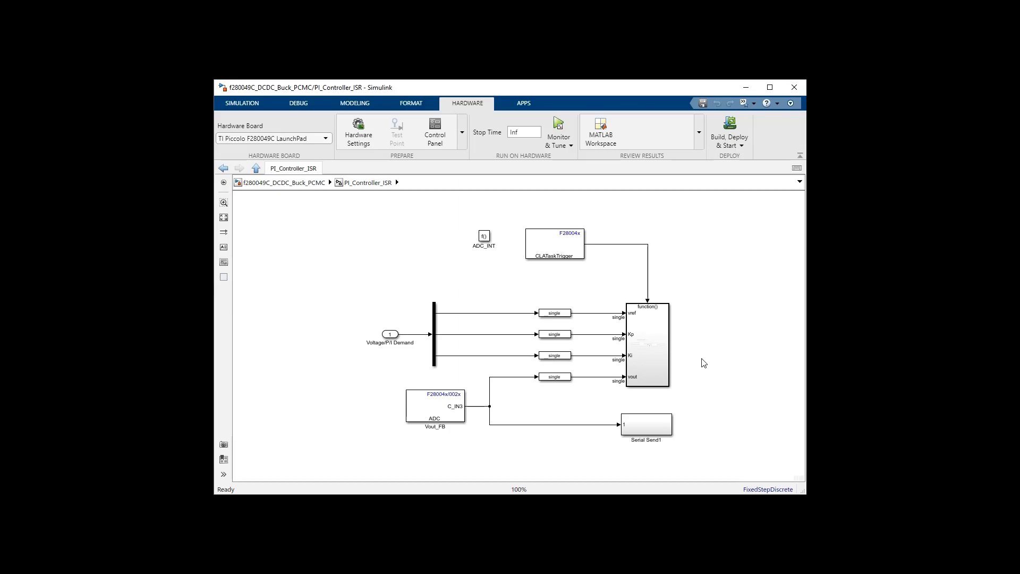
{"action": "left_click", "coordinate": [655, 345]}
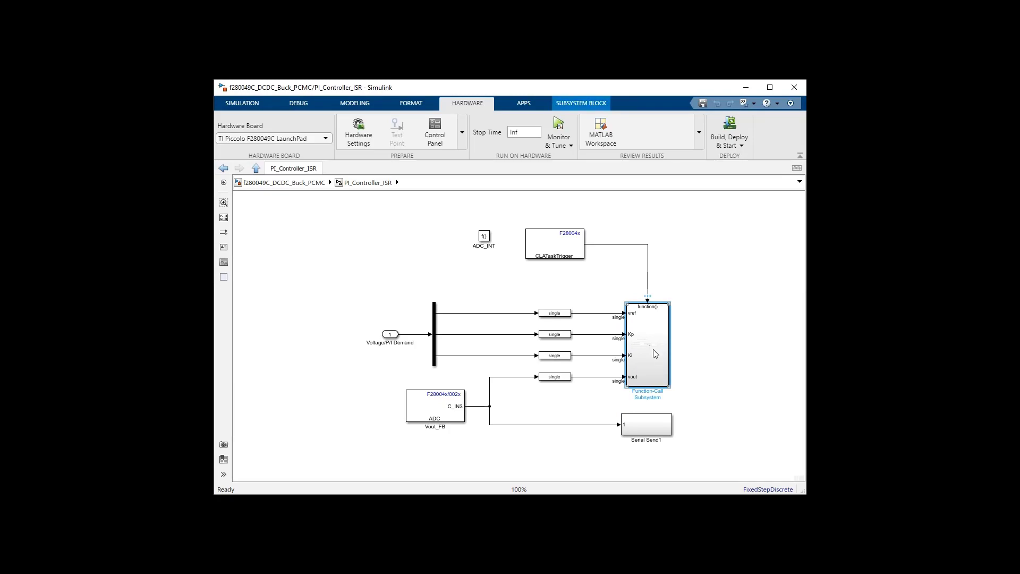
{"action": "left_click", "coordinate": [644, 425]}
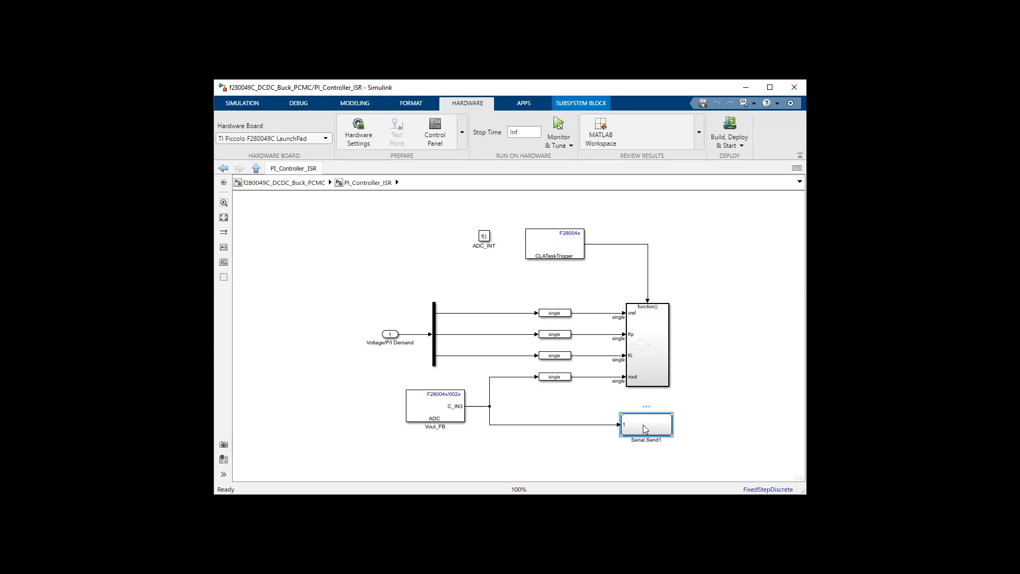
{"action": "left_click", "coordinate": [655, 339]}
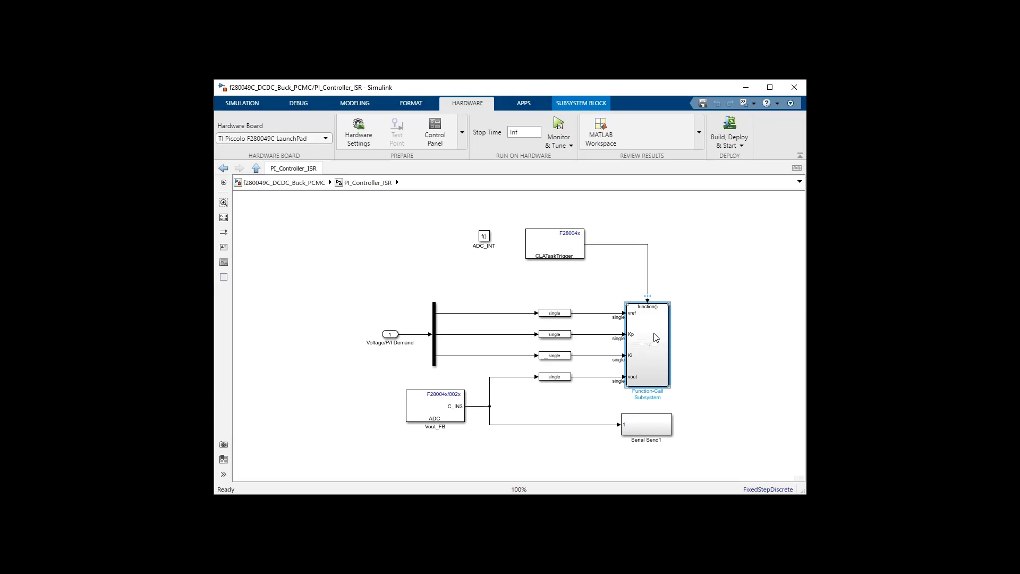
Step: Return to the model's top level, examine the contents of the CLA Task subsystem, and go back up
{"action": "left_click", "coordinate": [302, 186]}
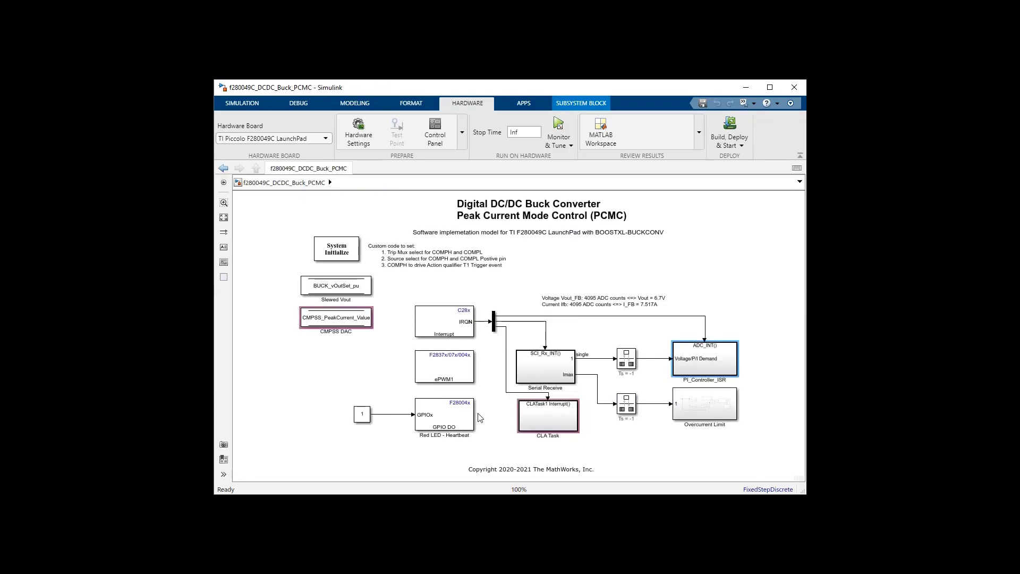
{"action": "double_click", "coordinate": [534, 413]}
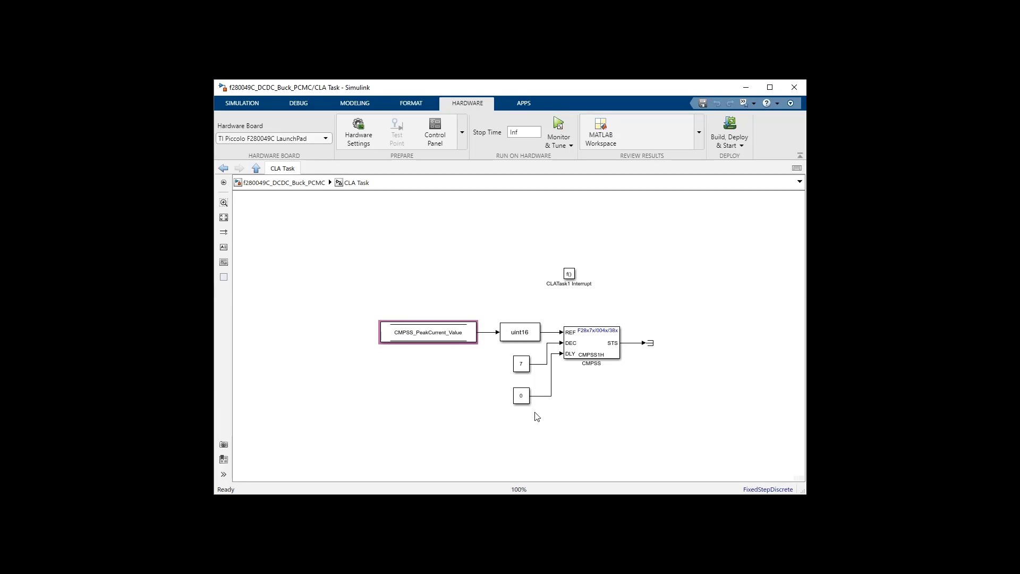
{"action": "left_click", "coordinate": [329, 180]}
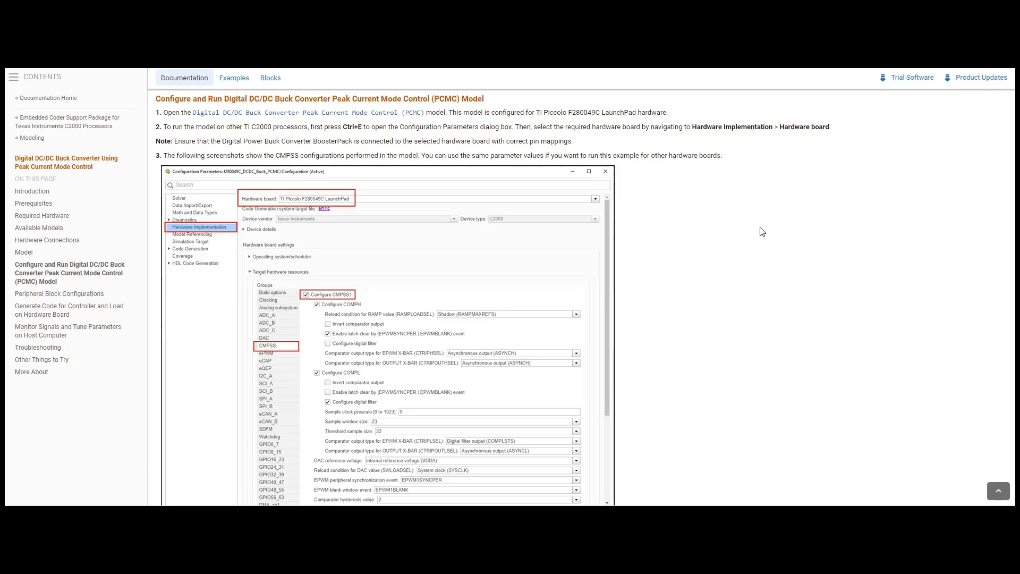
Step: Read the documentation on CMPSS, ePWM and ADC configuration and code generation, and bring up the f280049C_DCDC_Buck_PCMC model
{"action": "scroll", "coordinate": [725, 160], "scroll_direction": "down", "scroll_amount": 10}
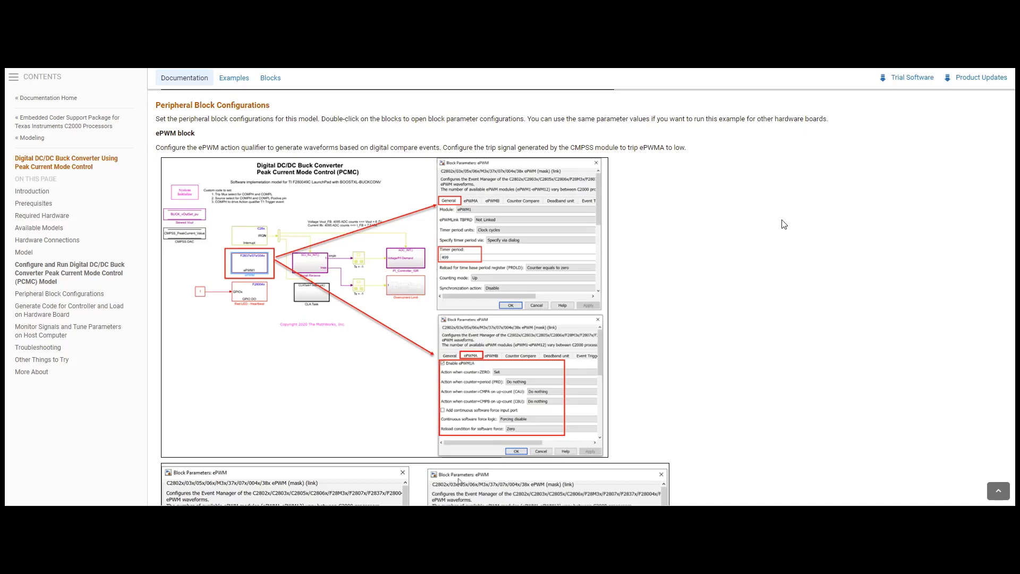
{"action": "scroll", "coordinate": [785, 222], "scroll_direction": "down", "scroll_amount": 5}
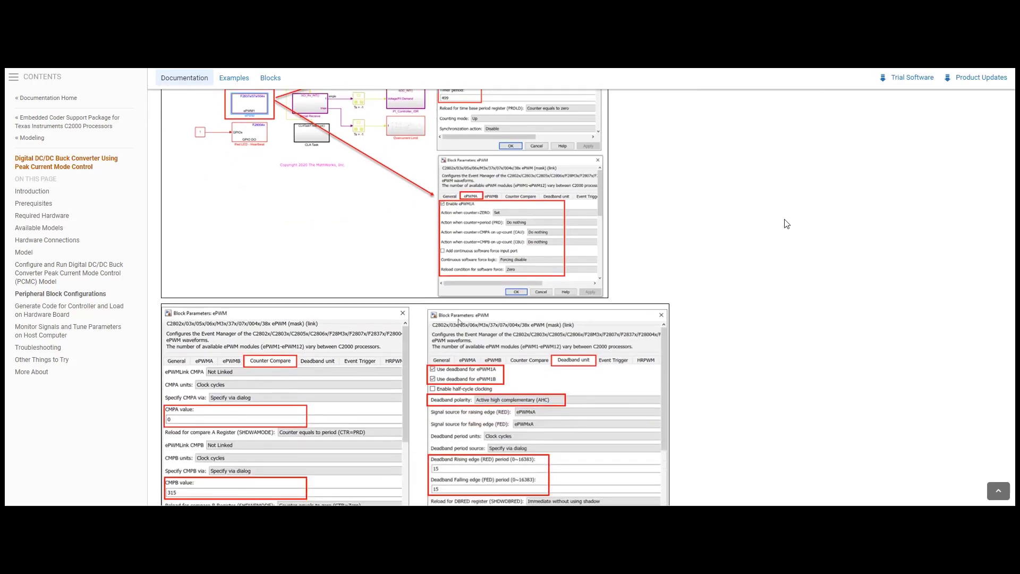
{"action": "scroll", "coordinate": [787, 223], "scroll_direction": "down", "scroll_amount": 3}
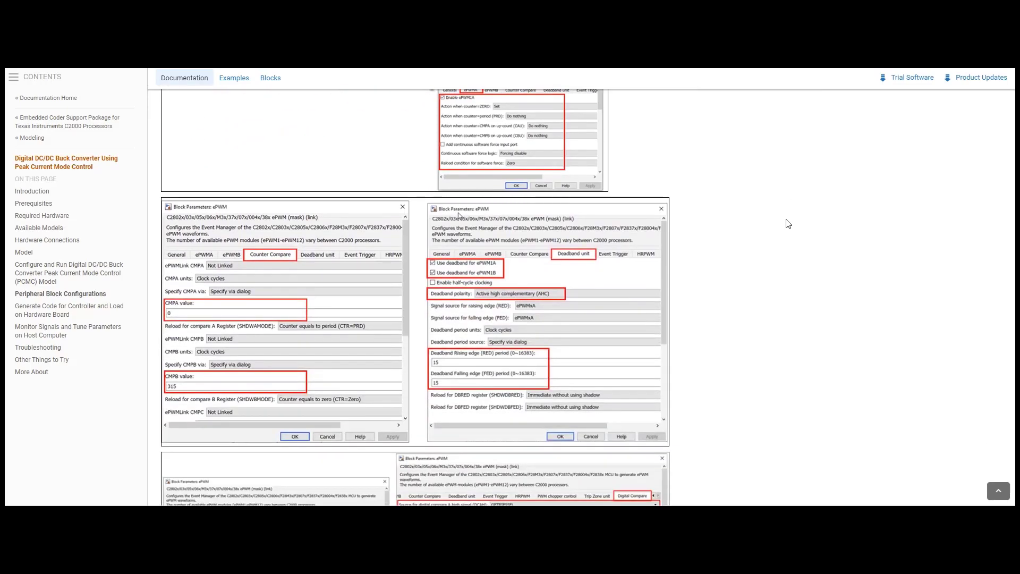
{"action": "scroll", "coordinate": [788, 224], "scroll_direction": "down", "scroll_amount": 3}
{"action": "scroll", "coordinate": [788, 223], "scroll_direction": "down", "scroll_amount": 2}
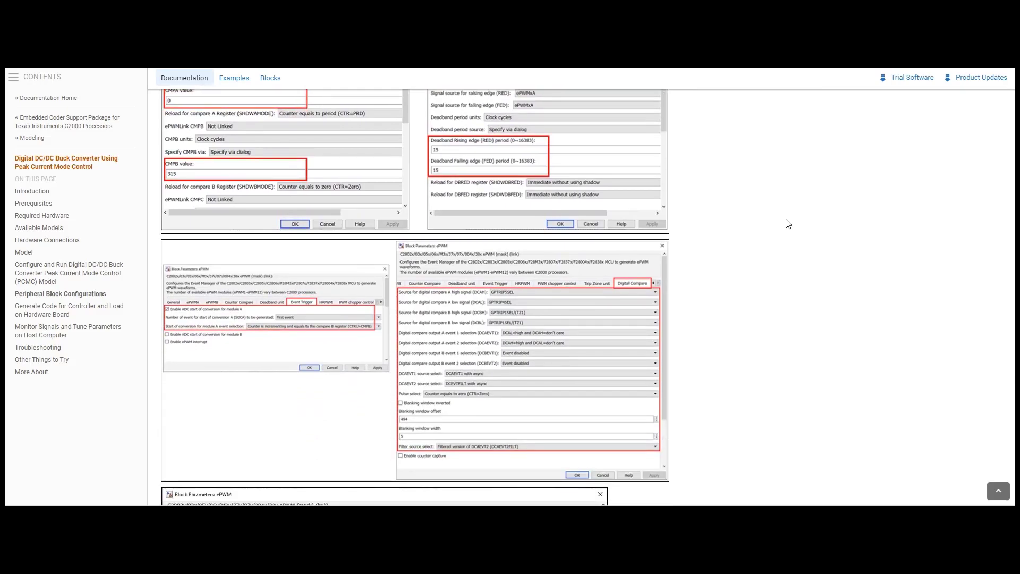
{"action": "scroll", "coordinate": [820, 298], "scroll_direction": "down", "scroll_amount": 6}
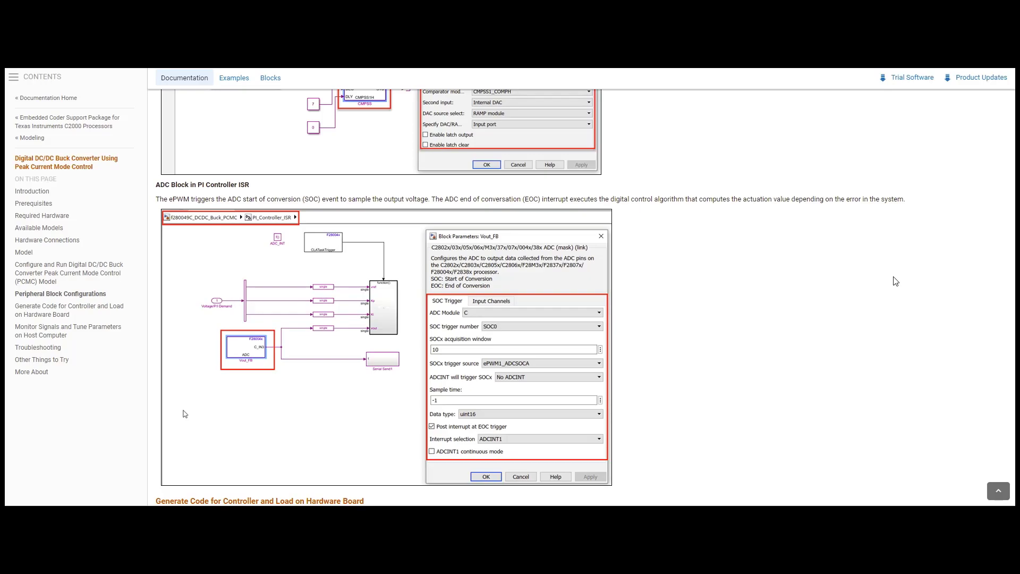
{"action": "scroll", "coordinate": [644, 237], "scroll_direction": "down", "scroll_amount": 7}
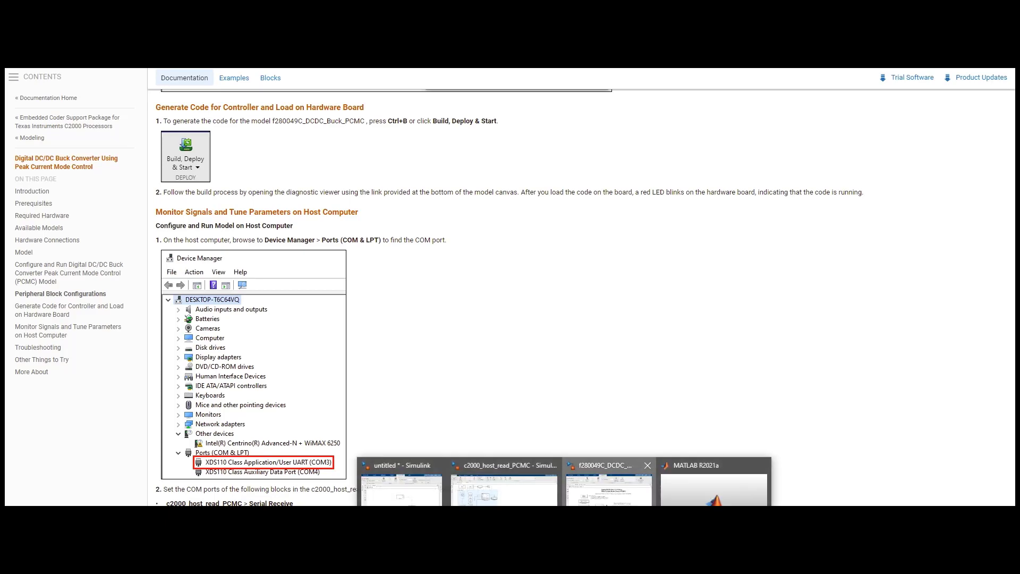
{"action": "left_click", "coordinate": [611, 487]}
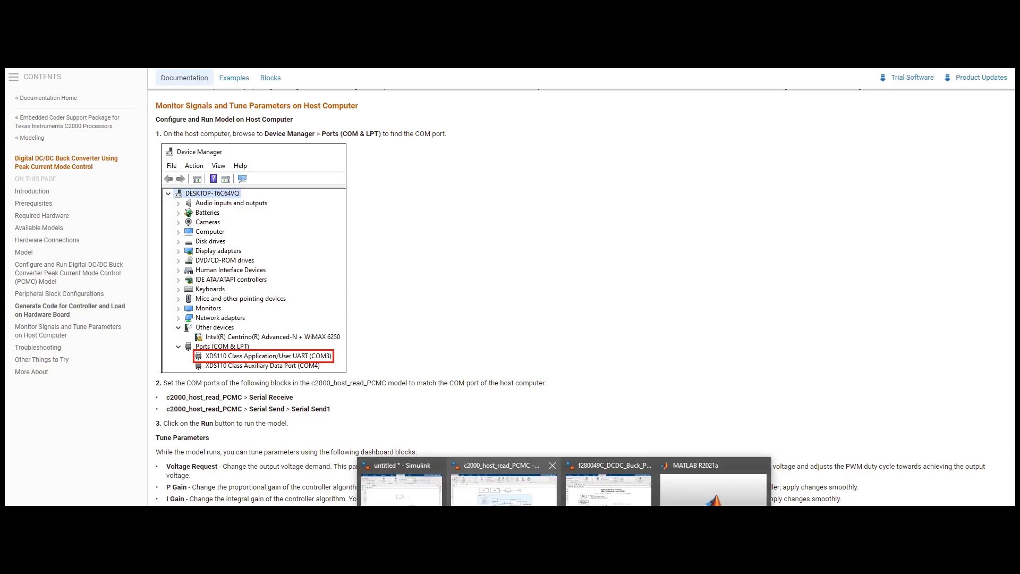
Step: Run the c2000_host_read_PCMC model and show its Vout_FB signal in the Scope with the axes scaled to the data
{"action": "left_click", "coordinate": [504, 481]}
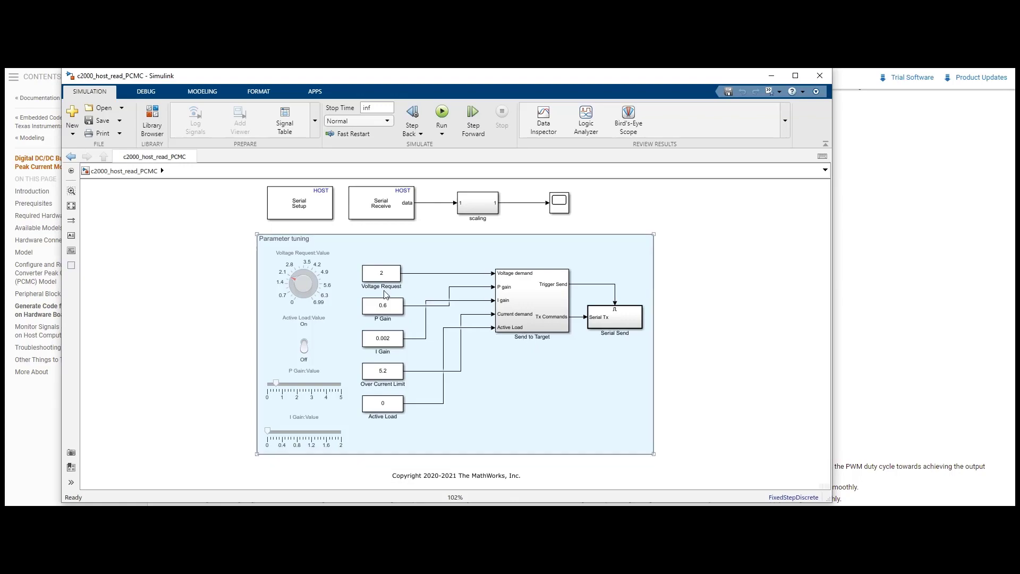
{"action": "left_click", "coordinate": [441, 114]}
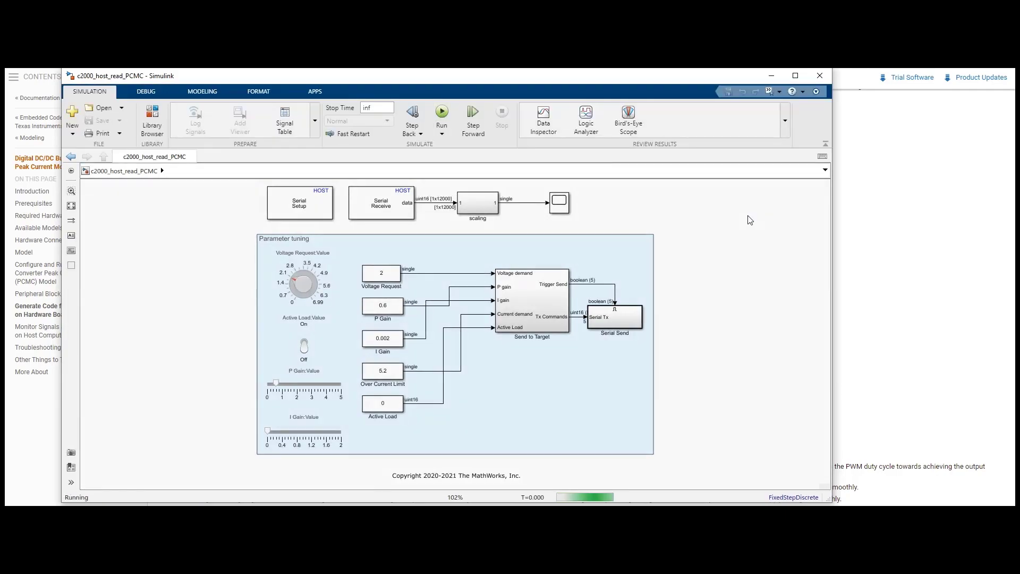
{"action": "left_click", "coordinate": [565, 207]}
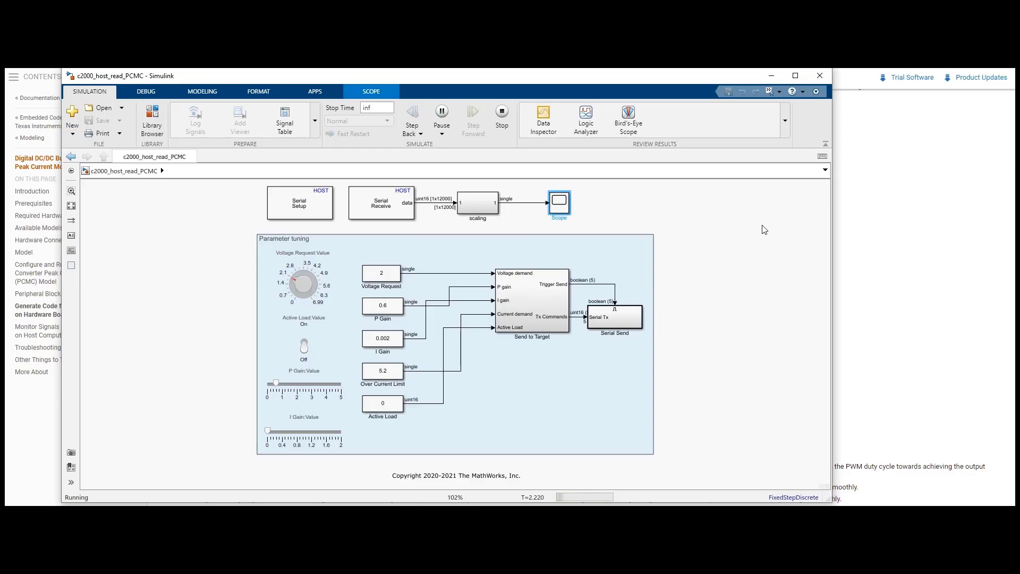
{"action": "key", "text": "Return"}
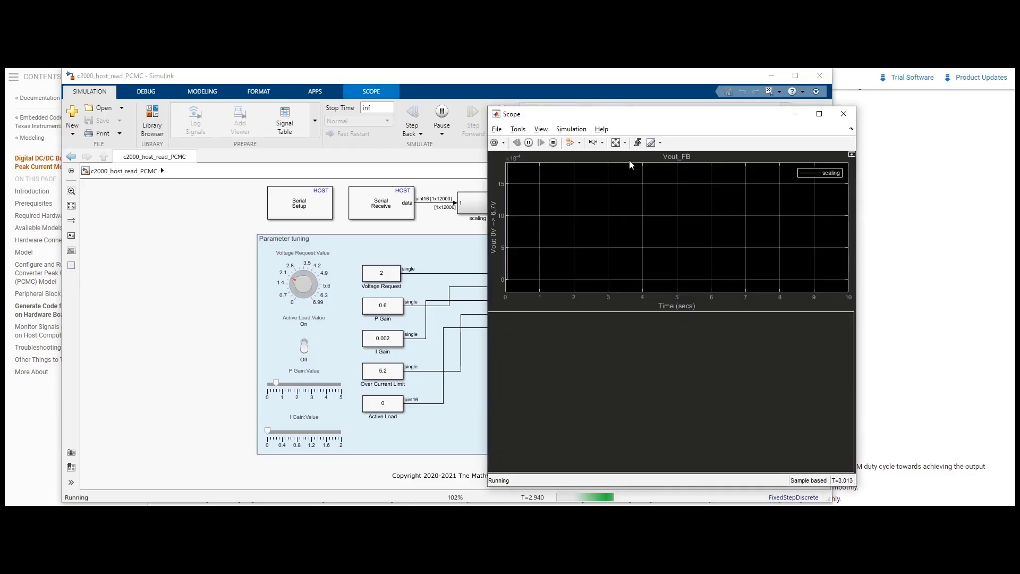
{"action": "left_click", "coordinate": [615, 143]}
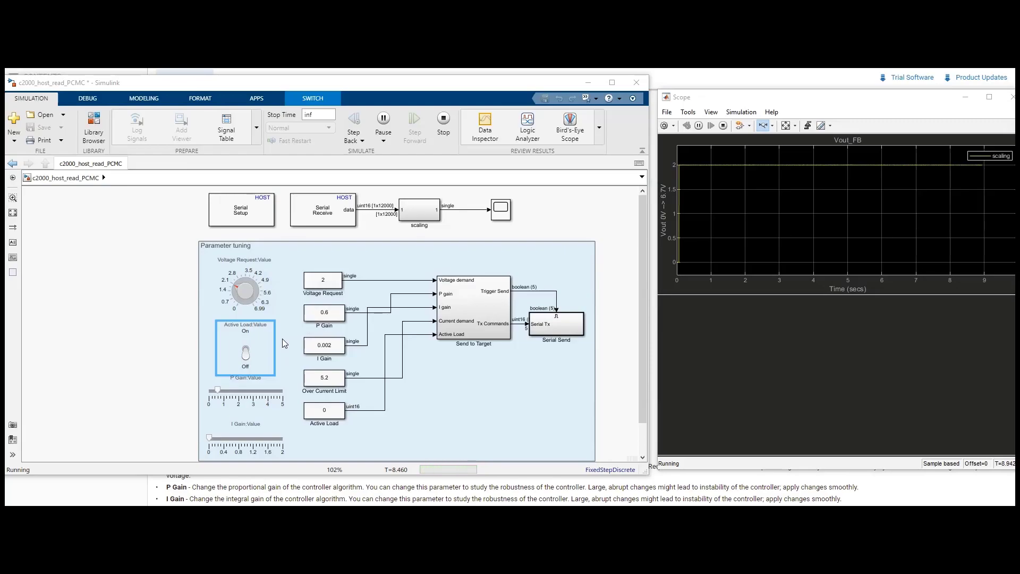
Step: Switch the Active Load on and back off while the host model runs, and stop the simulation
{"action": "left_click", "coordinate": [245, 353]}
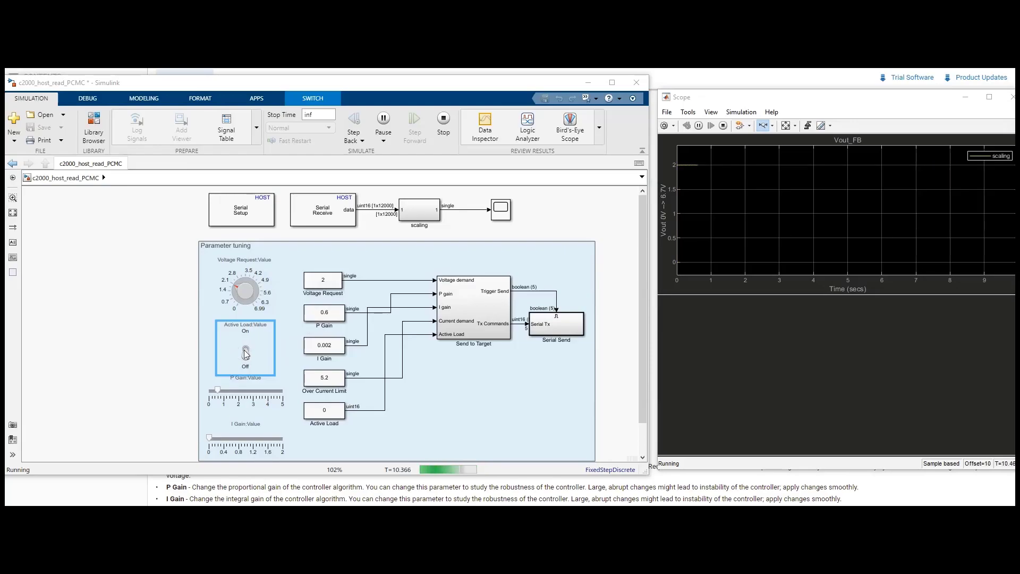
{"action": "left_click", "coordinate": [248, 346]}
{"action": "left_click", "coordinate": [723, 126]}
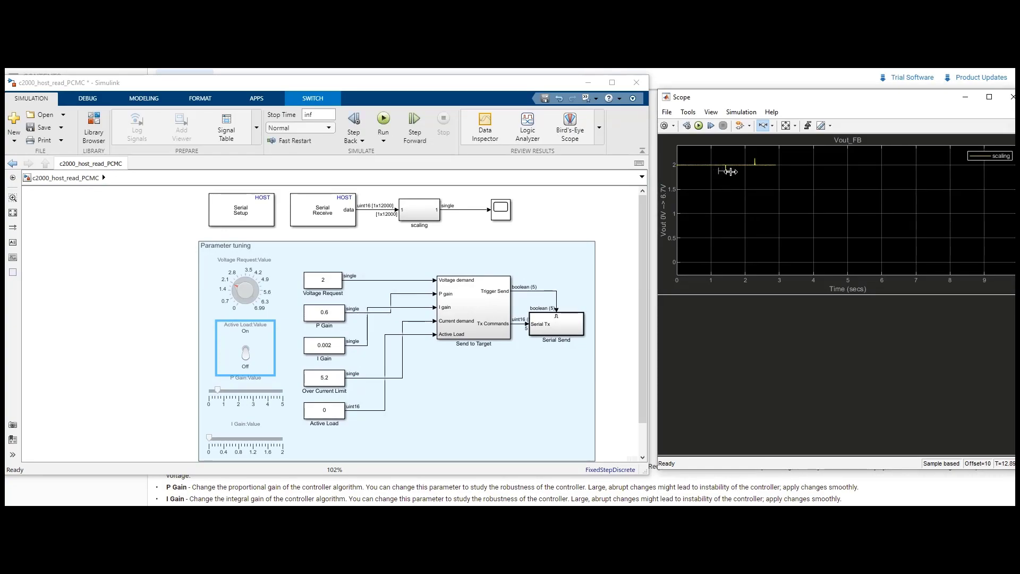
Step: Zoom the Scope's time axis in on the Vout_FB load-on transient and, after restoring the full view, on the load-off transient near 12.3 s
{"action": "left_click_drag", "start_coordinate": [729, 171], "coordinate": [731, 172]}
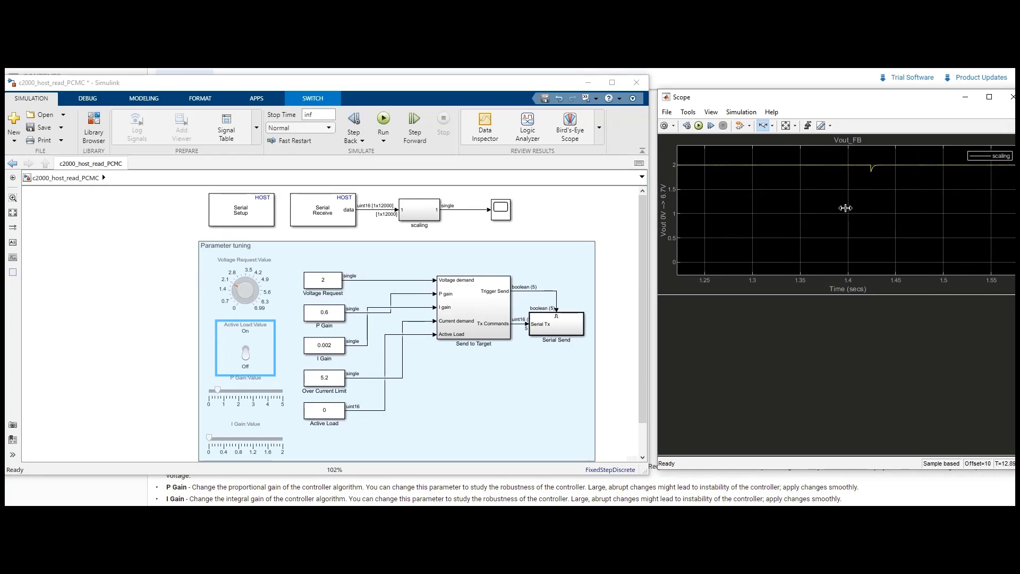
{"action": "left_click", "coordinate": [786, 125]}
{"action": "left_click_drag", "start_coordinate": [995, 168], "coordinate": [1006, 167]}
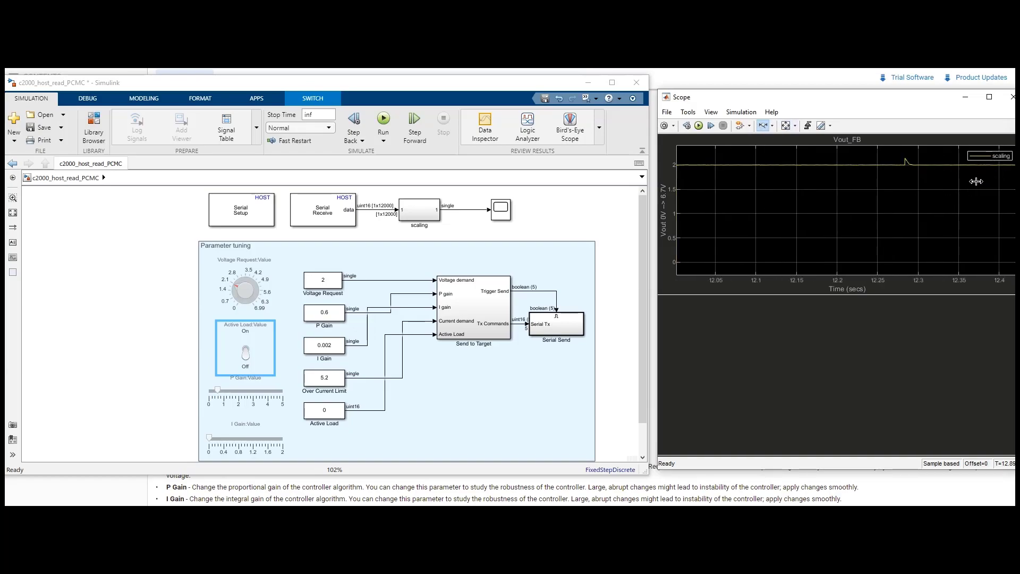
Step: Restart the host model simulation and set the Voltage Request constant to 1.8 while it runs
{"action": "left_click", "coordinate": [918, 173]}
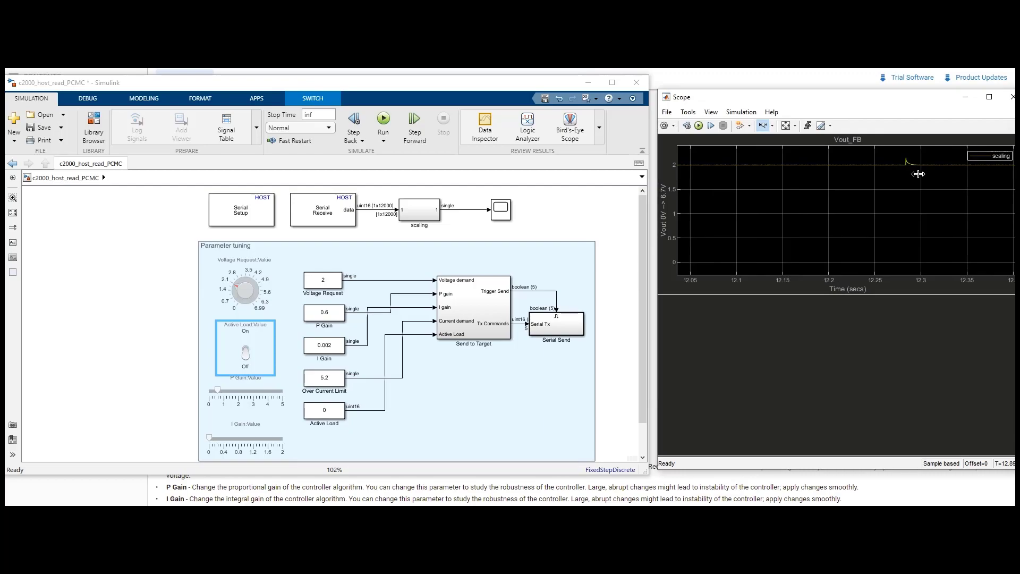
{"action": "left_click", "coordinate": [699, 126]}
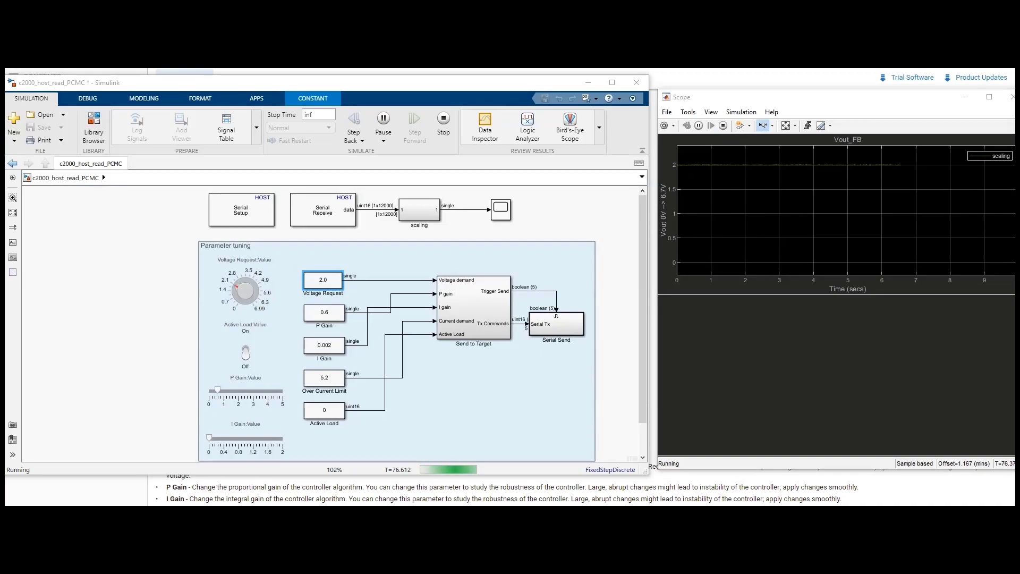
{"action": "double_click", "coordinate": [323, 280]}
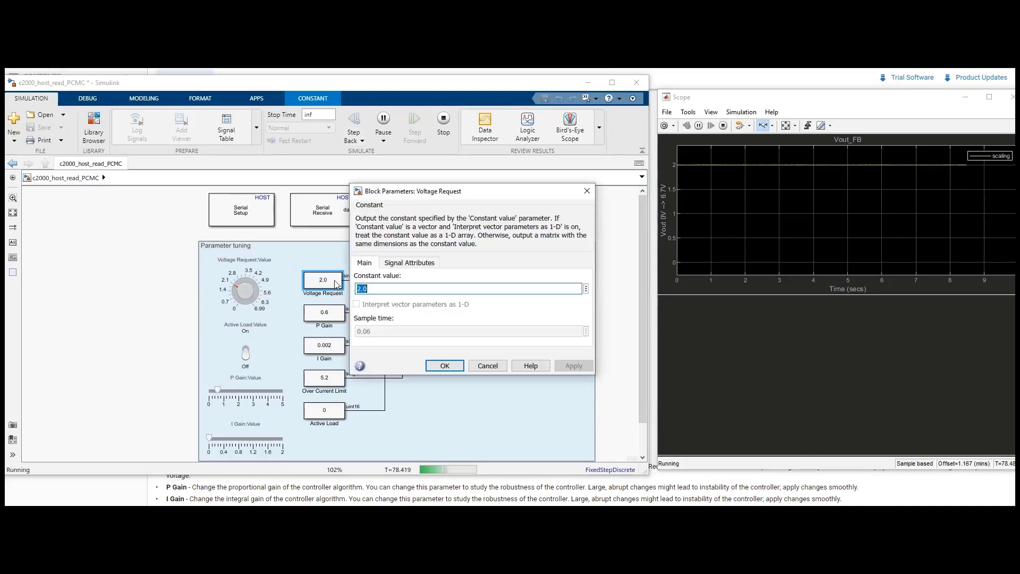
{"action": "type", "text": "1.8"}
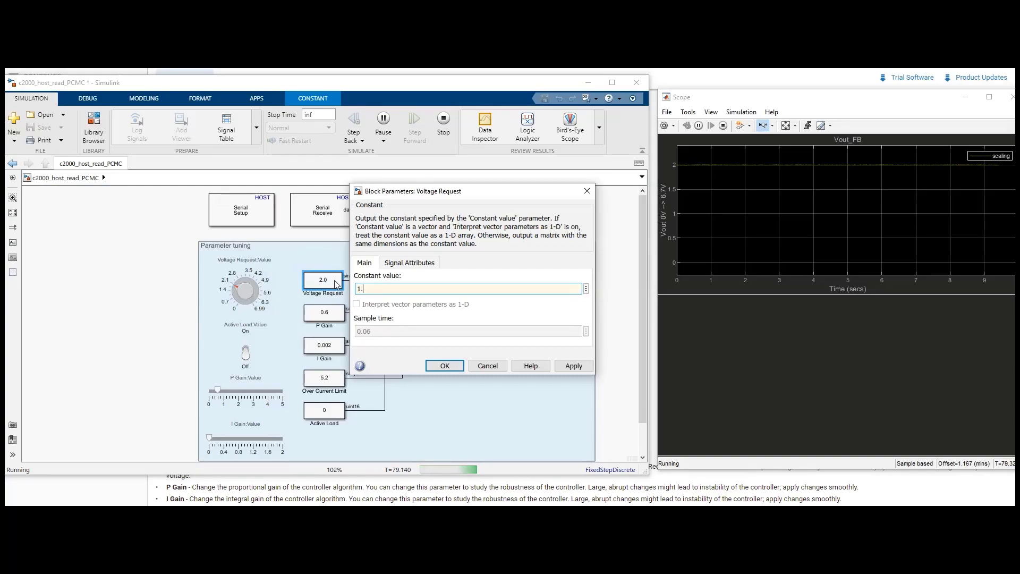
{"action": "key", "text": "ctrl+a"}
{"action": "key", "text": "Return"}
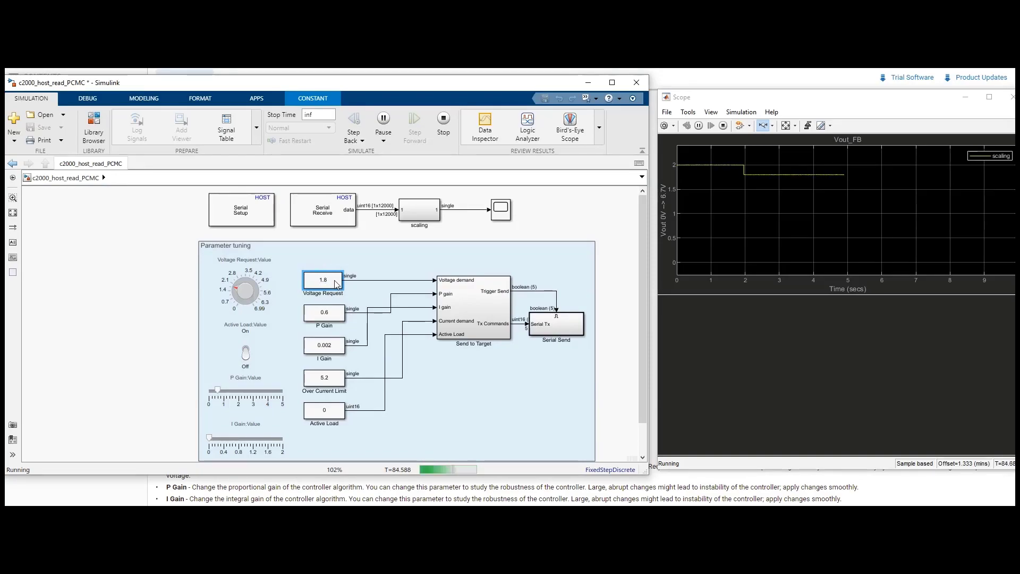
Step: Return the Voltage Request constant to 2.0 in the running host model
{"action": "double_click", "coordinate": [336, 284]}
{"action": "type", "text": "2.0"}
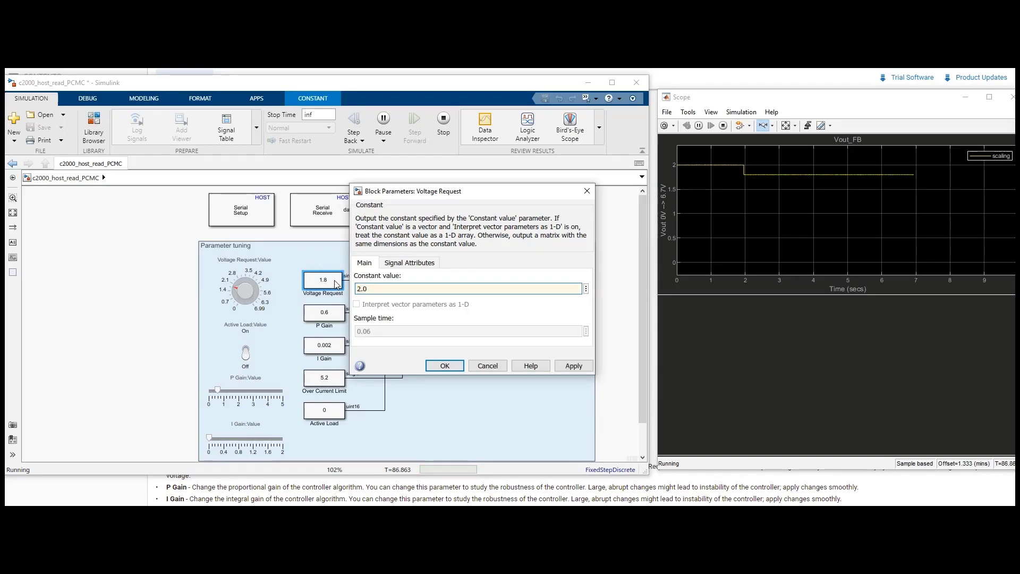
{"action": "key", "text": "Return"}
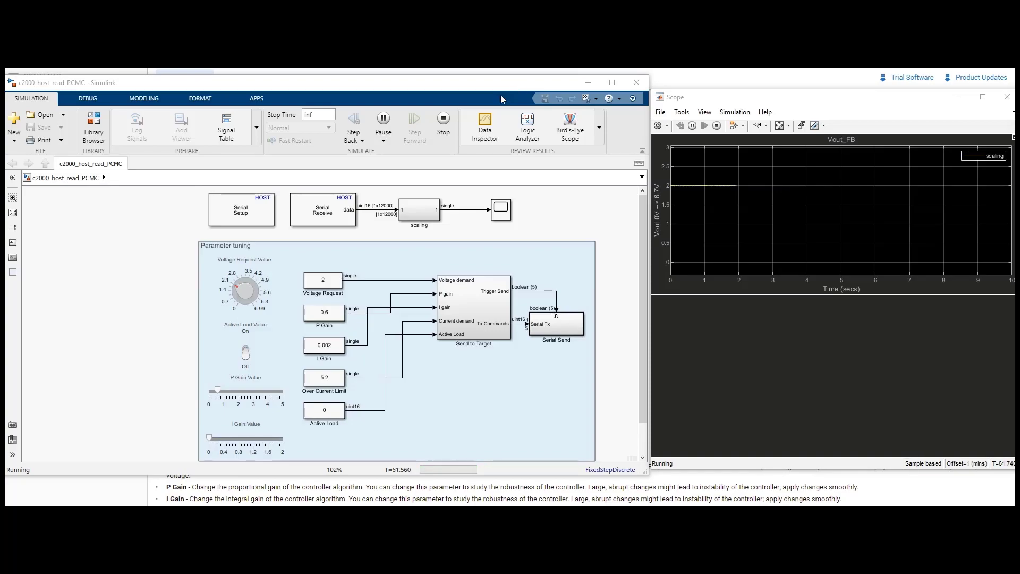
Step: Set the Over Current Limit constant to 0.8 while the host model runs
{"action": "left_click", "coordinate": [336, 379]}
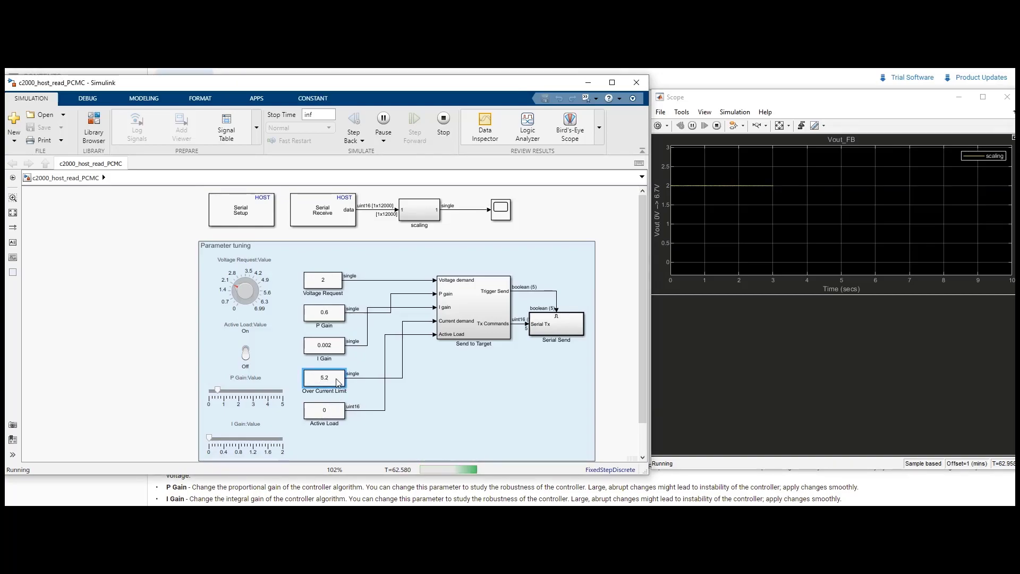
{"action": "double_click", "coordinate": [337, 381]}
{"action": "type", "text": "0.8"}
{"action": "key", "text": "ctrl+a"}
{"action": "key", "text": "Return"}
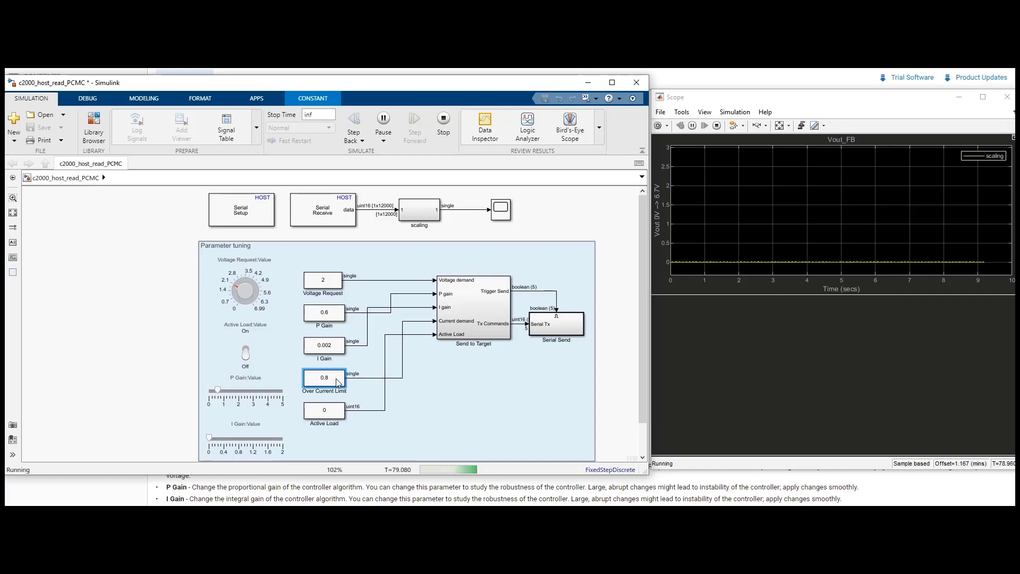
Step: Restore the Over Current Limit constant to 5.2 in the running host model
{"action": "double_click", "coordinate": [337, 382]}
{"action": "type", "text": "5.2"}
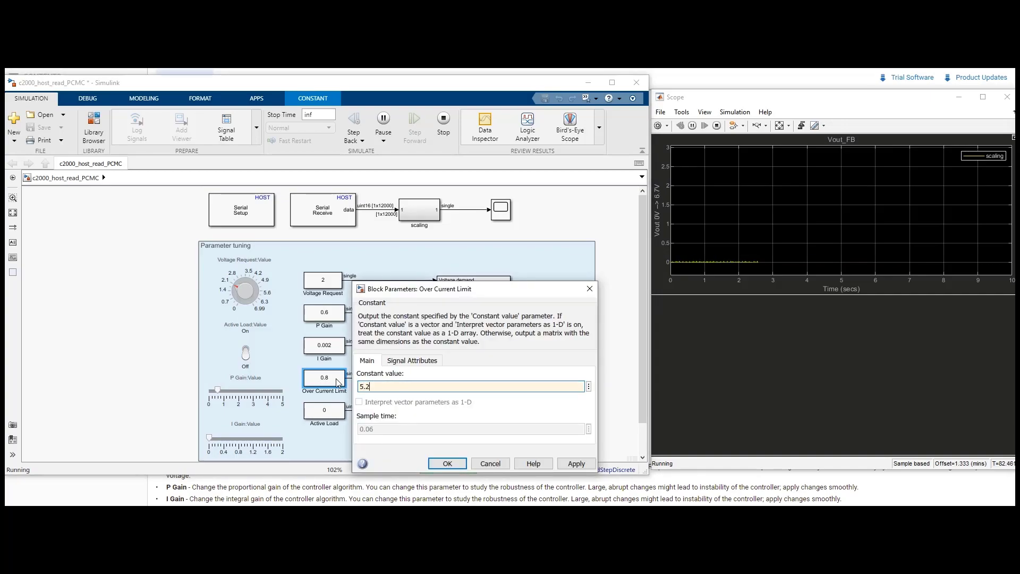
{"action": "key", "text": "Return"}
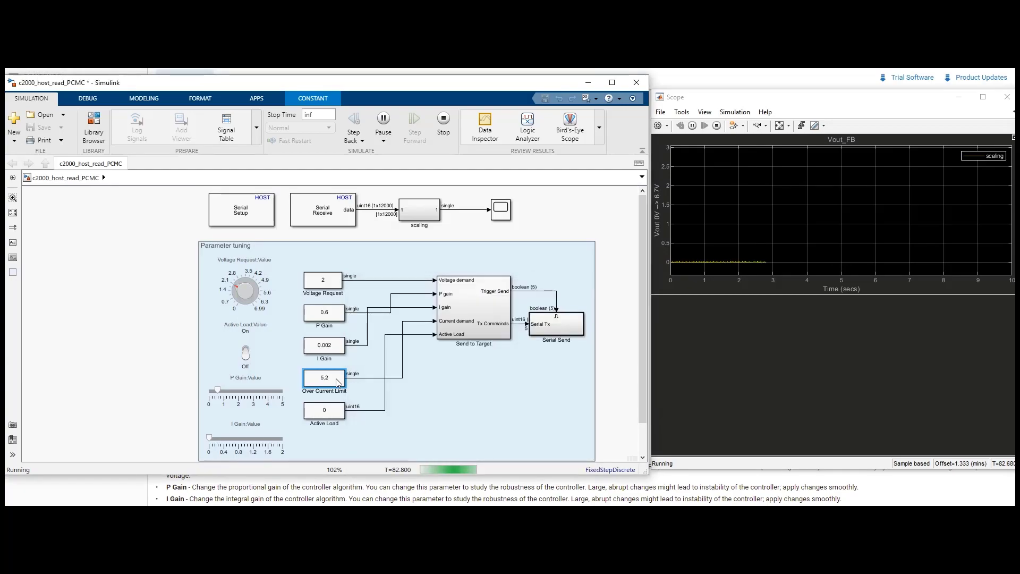
Step: Set the Voltage Request constant to 0 and then back to 2 with the simulation still running
{"action": "double_click", "coordinate": [328, 287]}
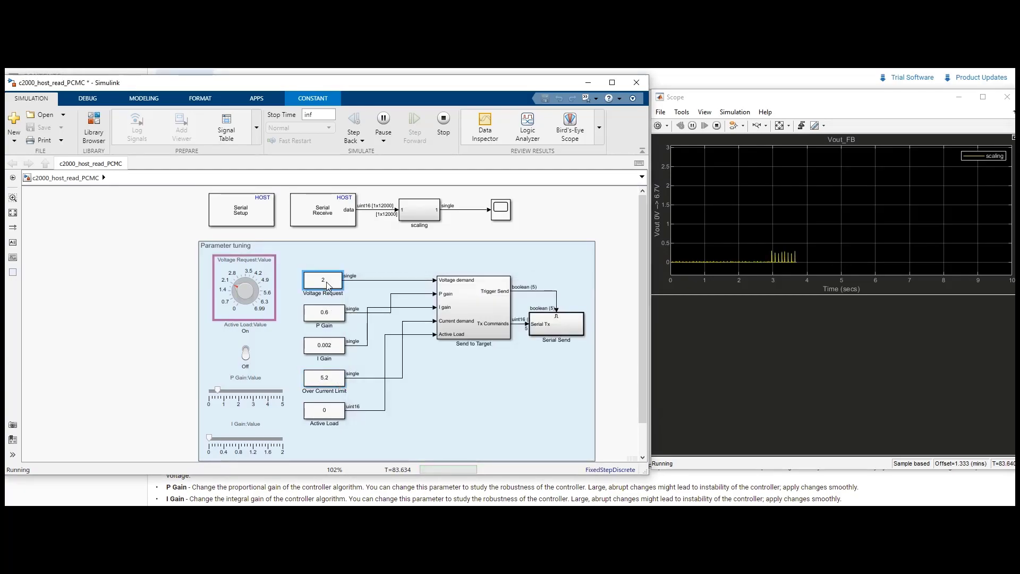
{"action": "type", "text": "0"}
{"action": "key", "text": "Return"}
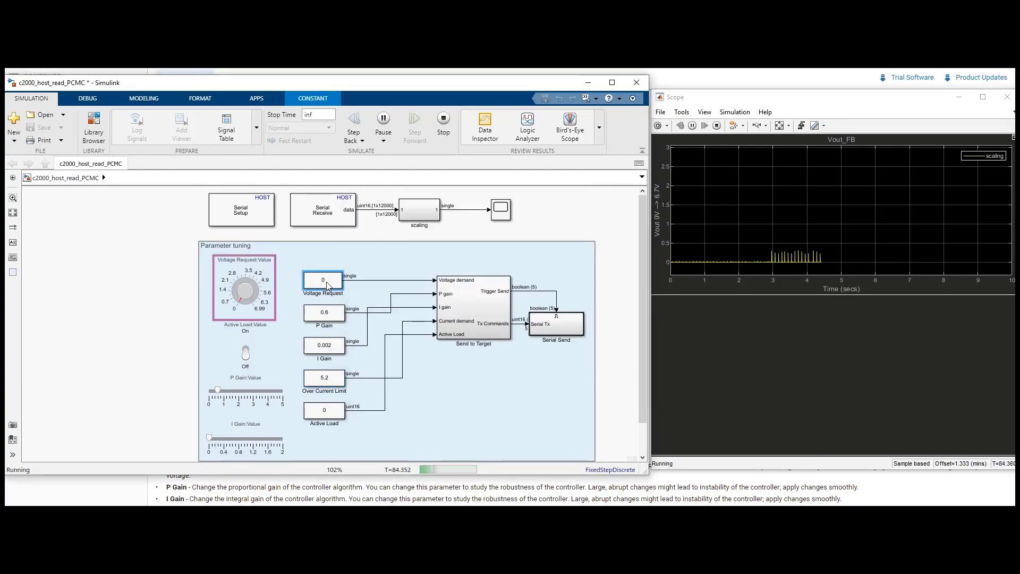
{"action": "double_click", "coordinate": [328, 287]}
{"action": "type", "text": "2"}
{"action": "key", "text": "Return"}
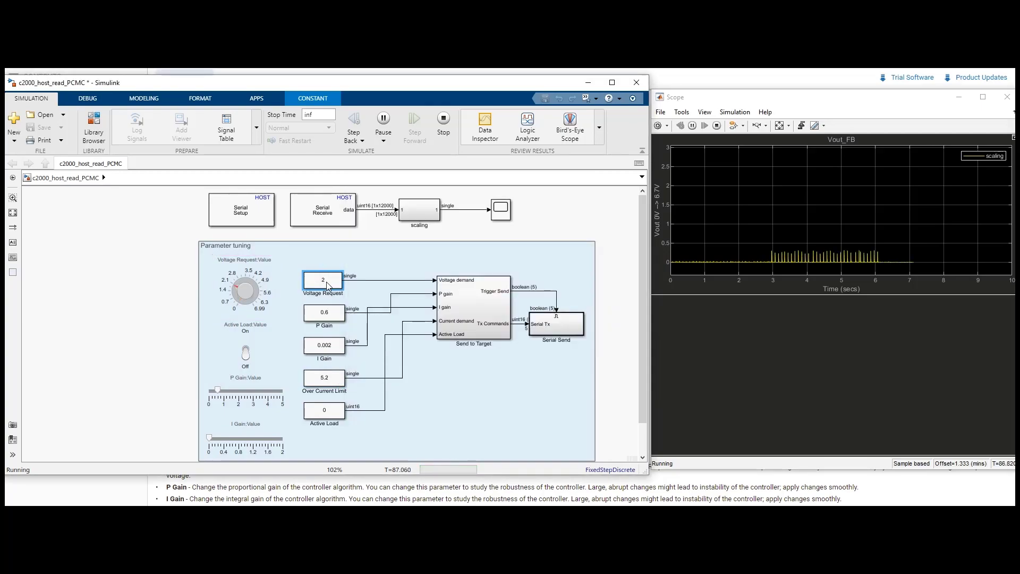